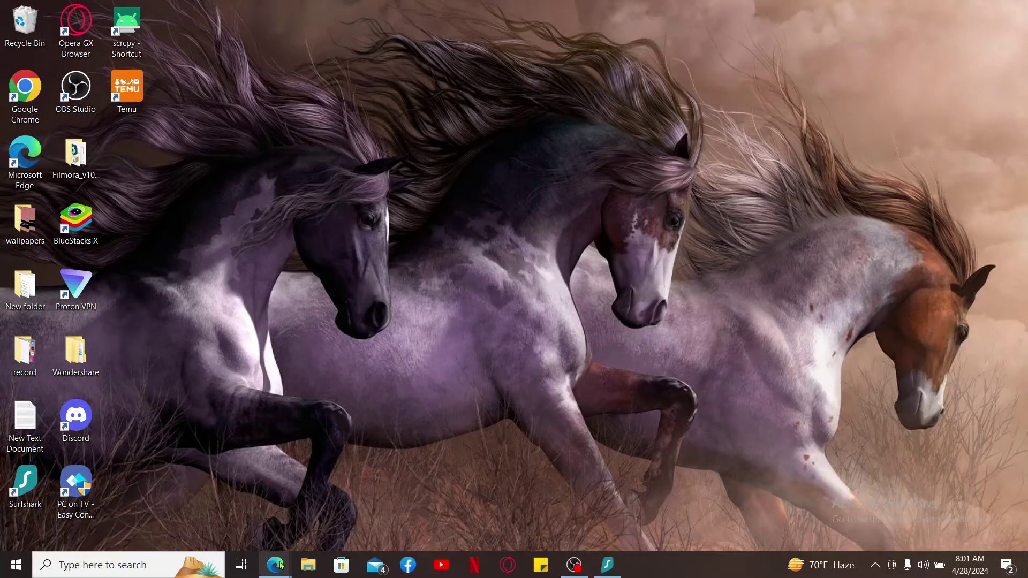
Step: Switch to Microsoft Edge and go to disneyplus.com
mouse_move(282, 563)
left_click(351, 524)
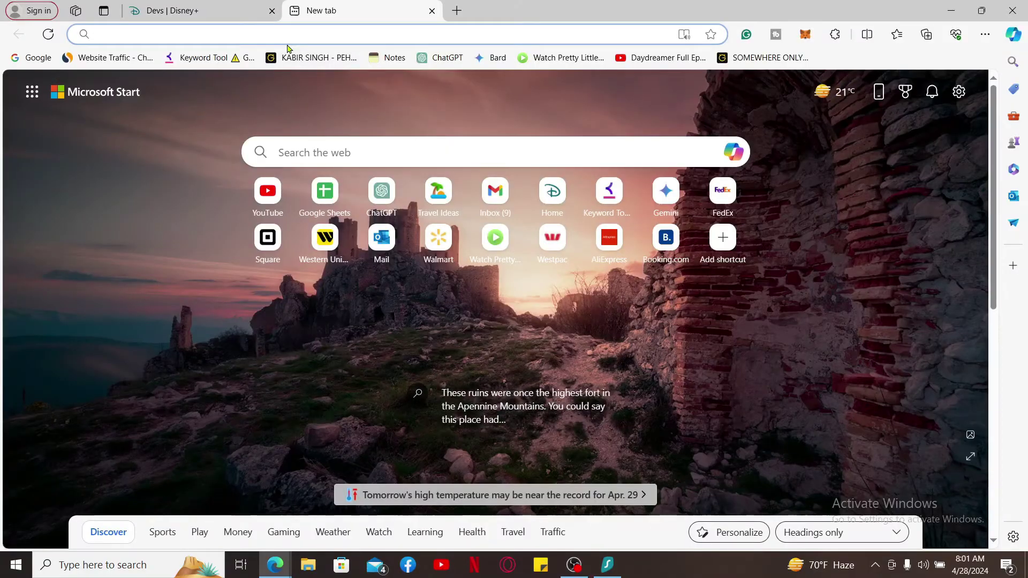
type("disneyplus.com")
key("Return")
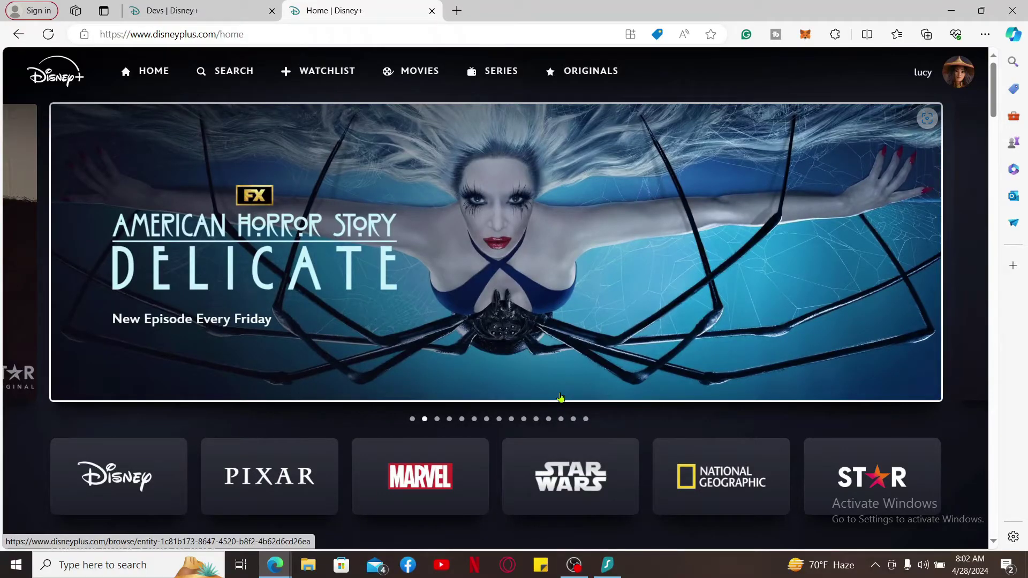
Step: Open the profile with the yellow star avatar for editing and review its playback, language and parental control settings
mouse_move(952, 77)
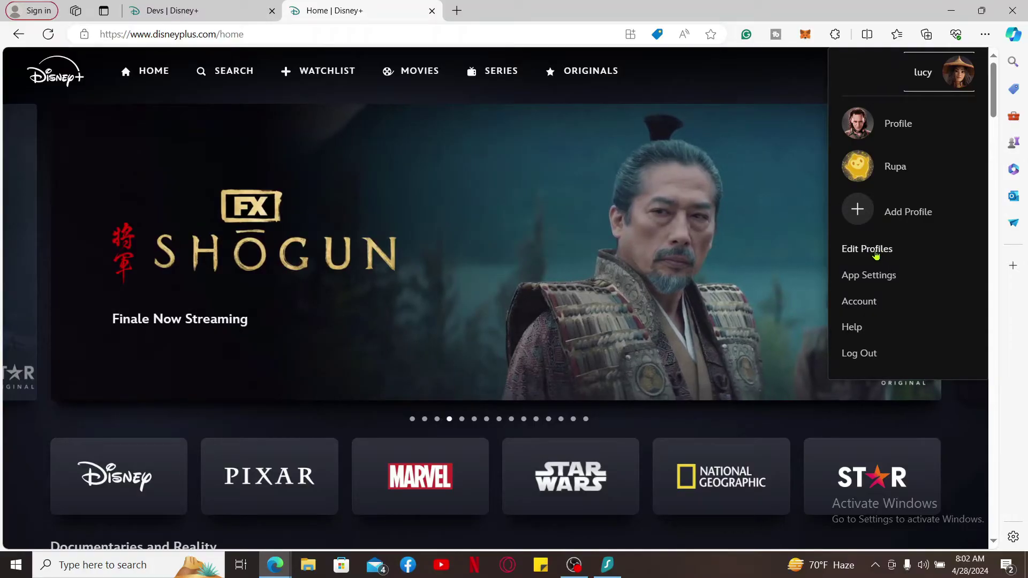
left_click(877, 250)
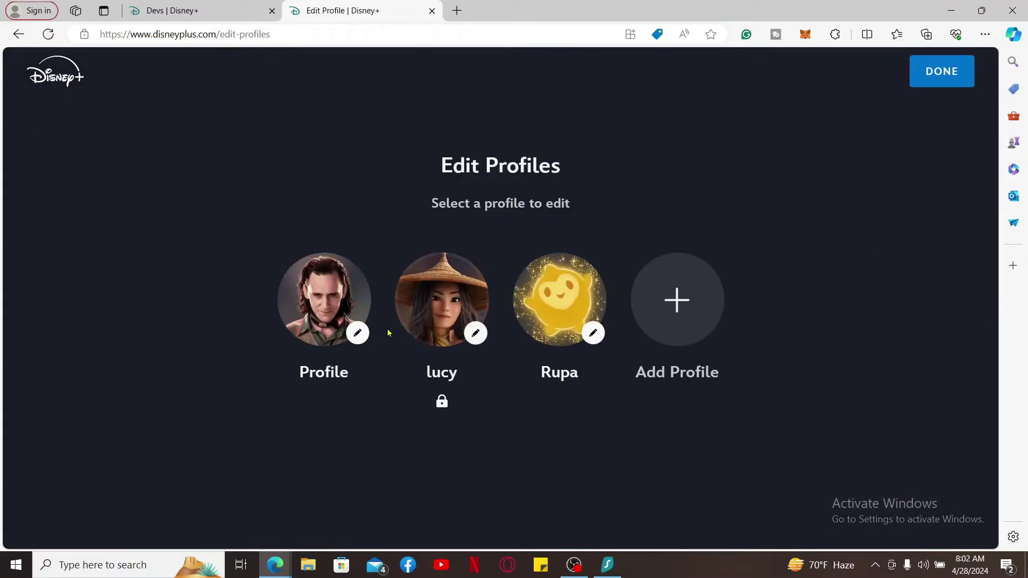
left_click(572, 317)
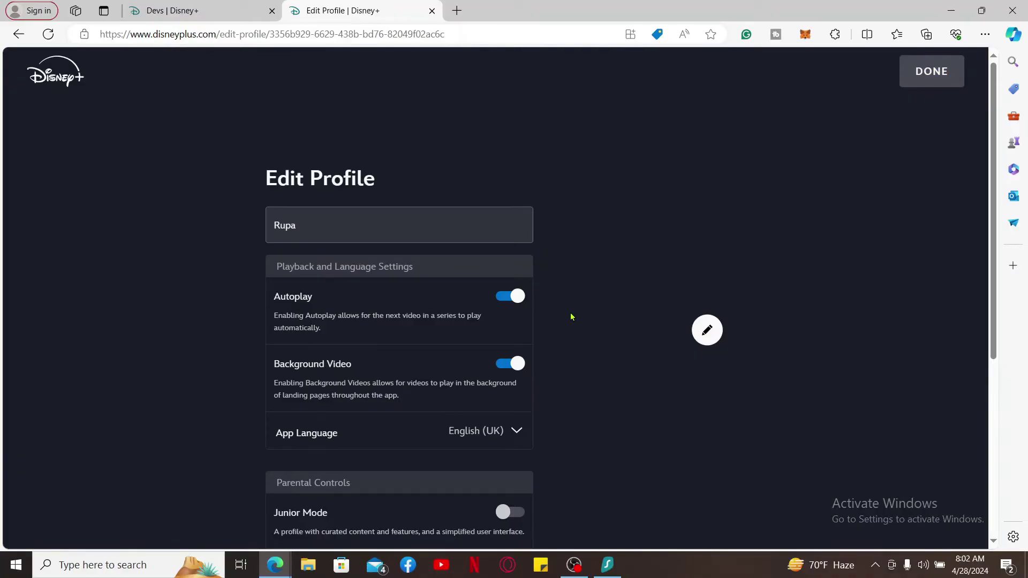
scroll(422, 310, "down", 3)
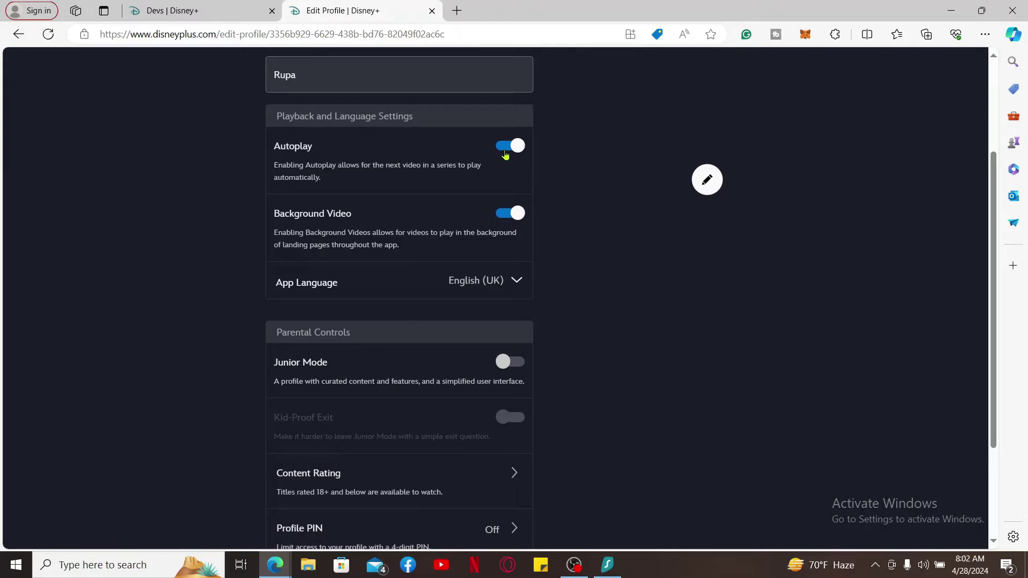
scroll(418, 262, "down", 1)
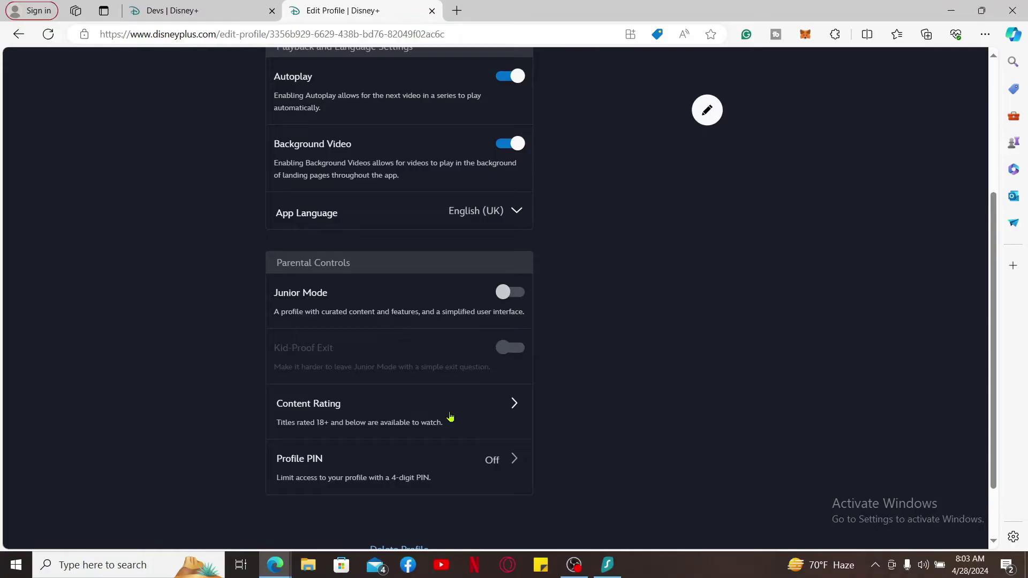
scroll(423, 362, "up", 4)
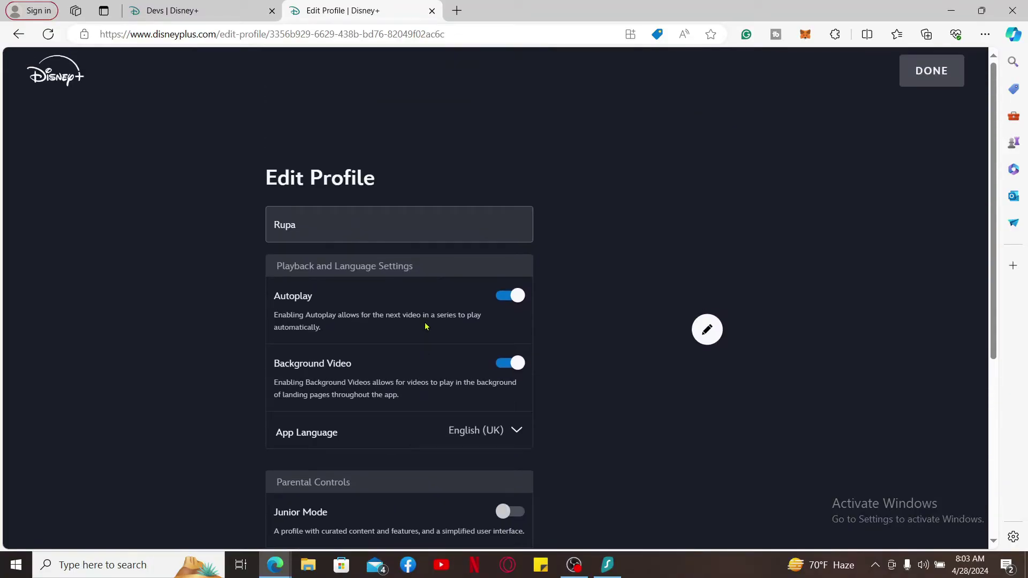
scroll(440, 361, "down", 5)
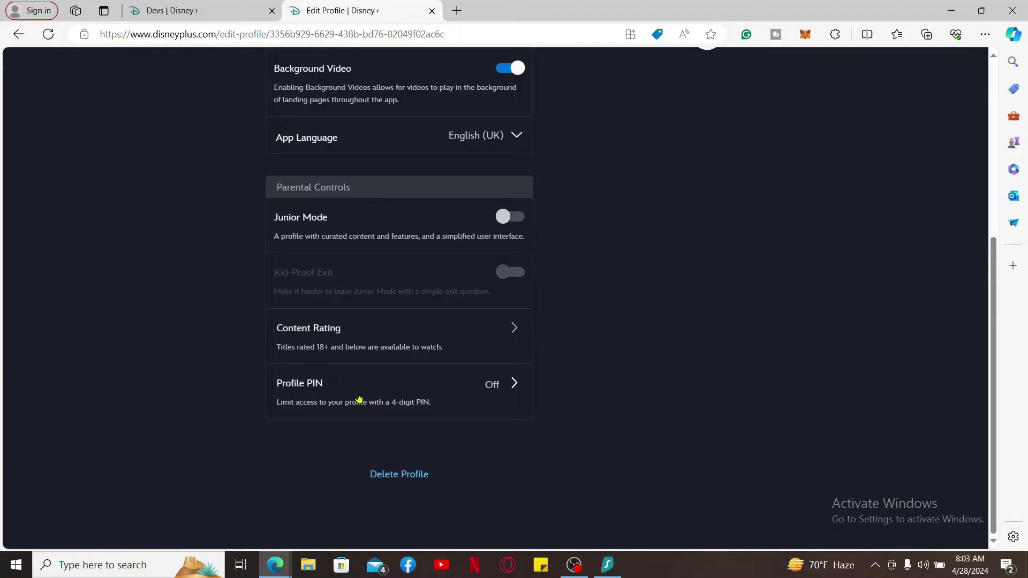
scroll(555, 341, "up", 4)
scroll(554, 341, "up", 2)
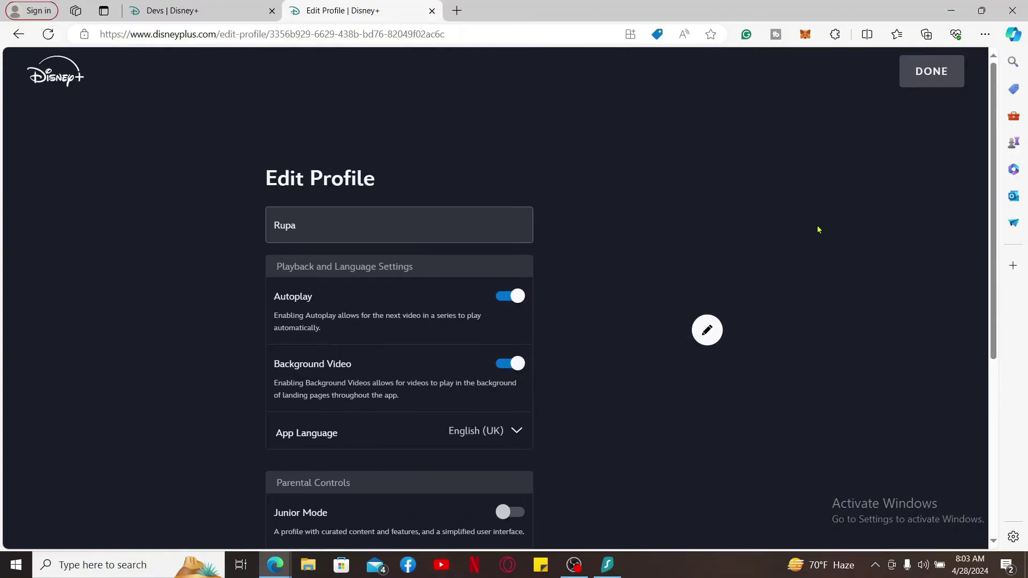
Step: Finish editing profiles and choose the profile with the yellow star avatar as the one watching
left_click(925, 78)
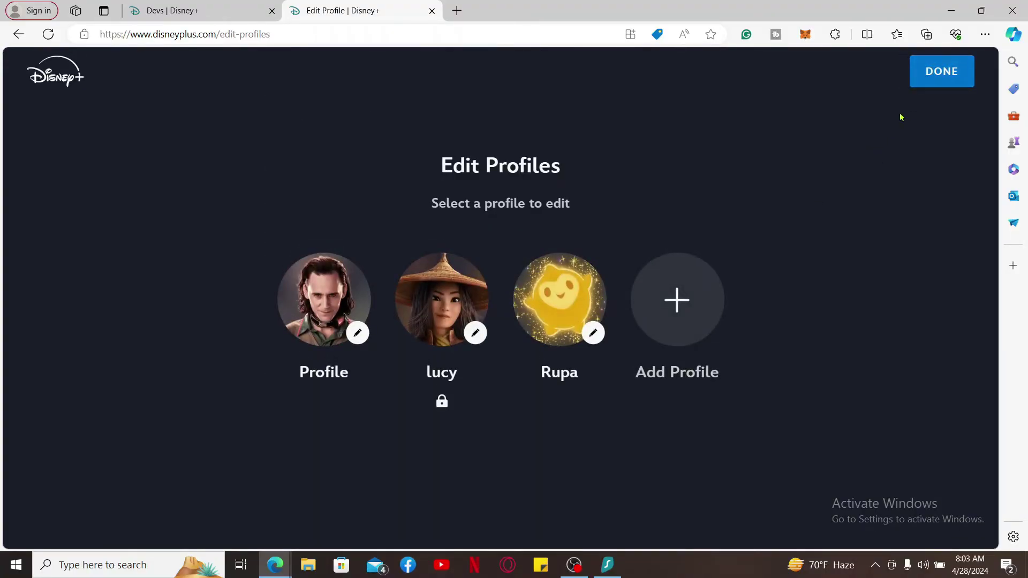
left_click(926, 79)
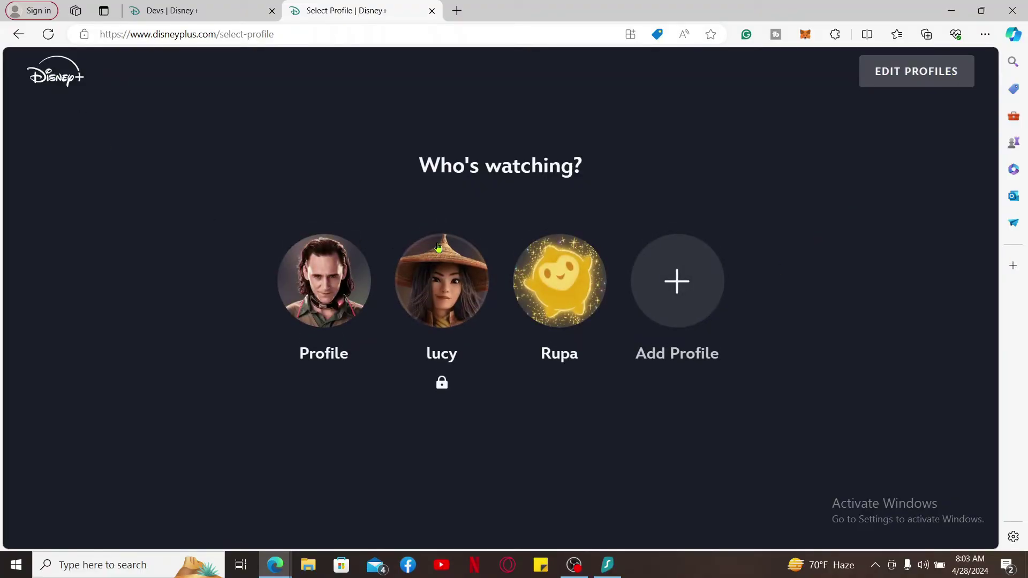
left_click(559, 281)
Step: Open the account page and review its login details, subscription and profile creation settings
mouse_move(968, 81)
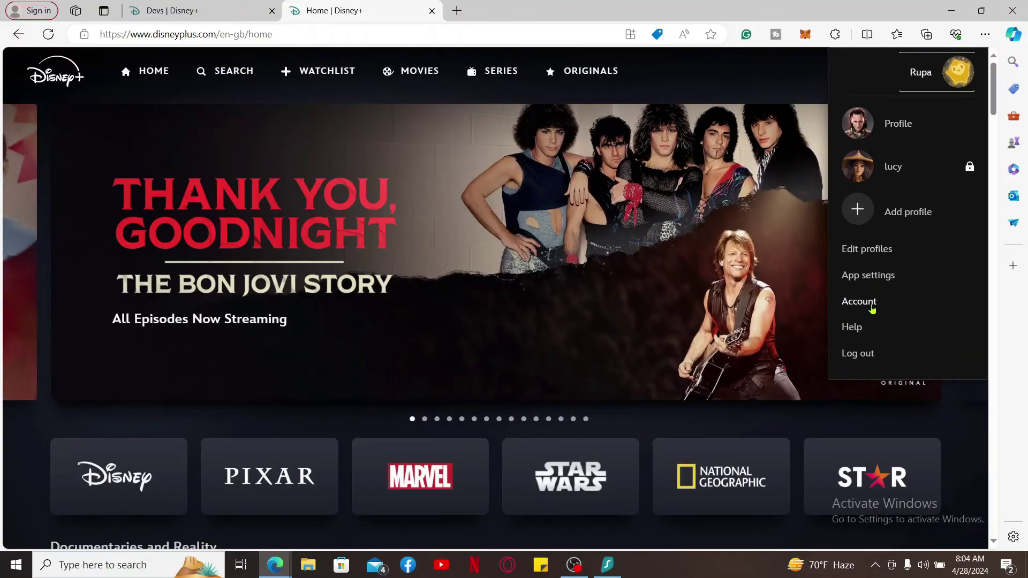
left_click(872, 310)
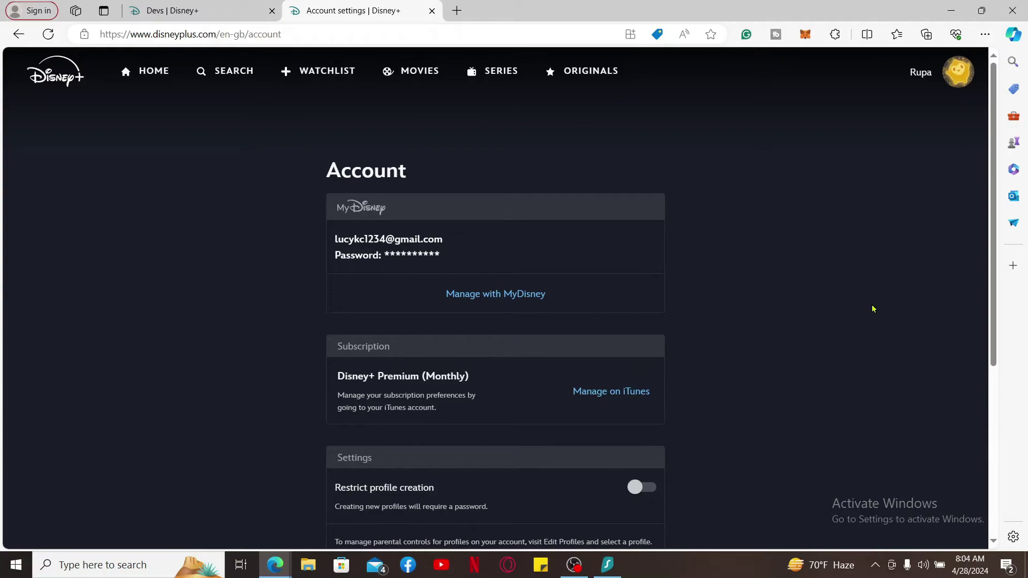
scroll(458, 349, "down", 3)
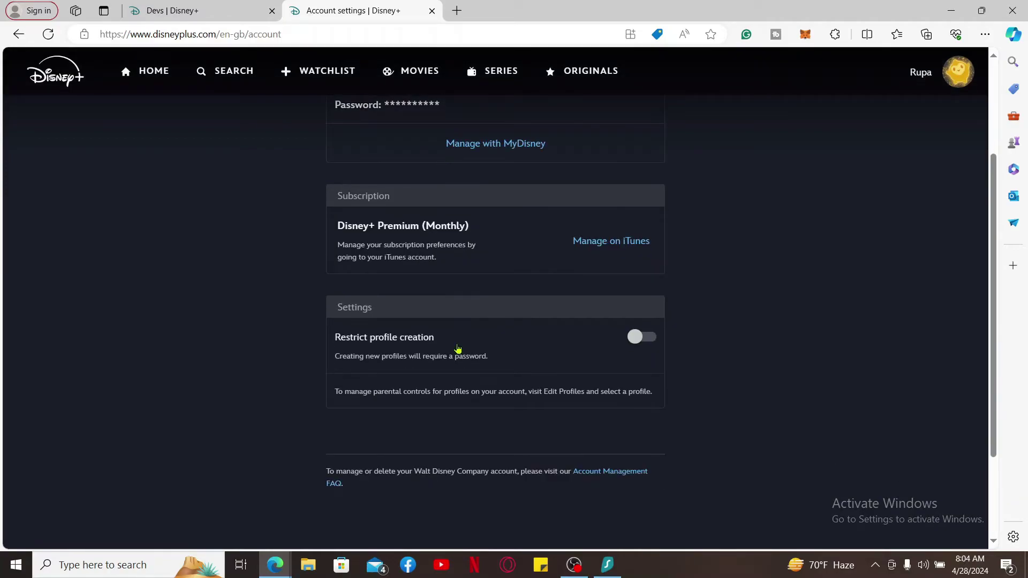
scroll(458, 349, "down", 2)
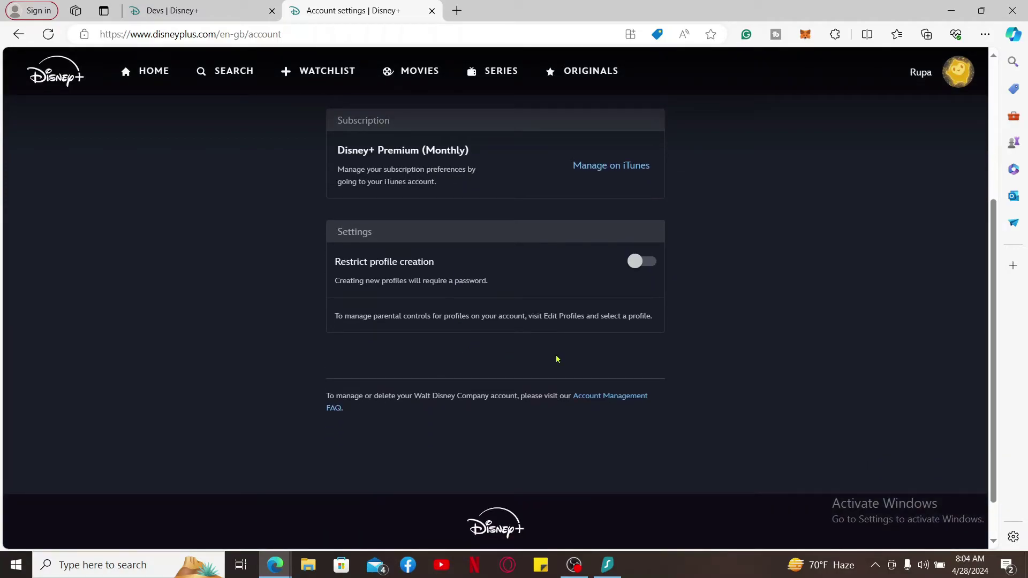
scroll(563, 363, "up", 3)
scroll(562, 360, "down", 1)
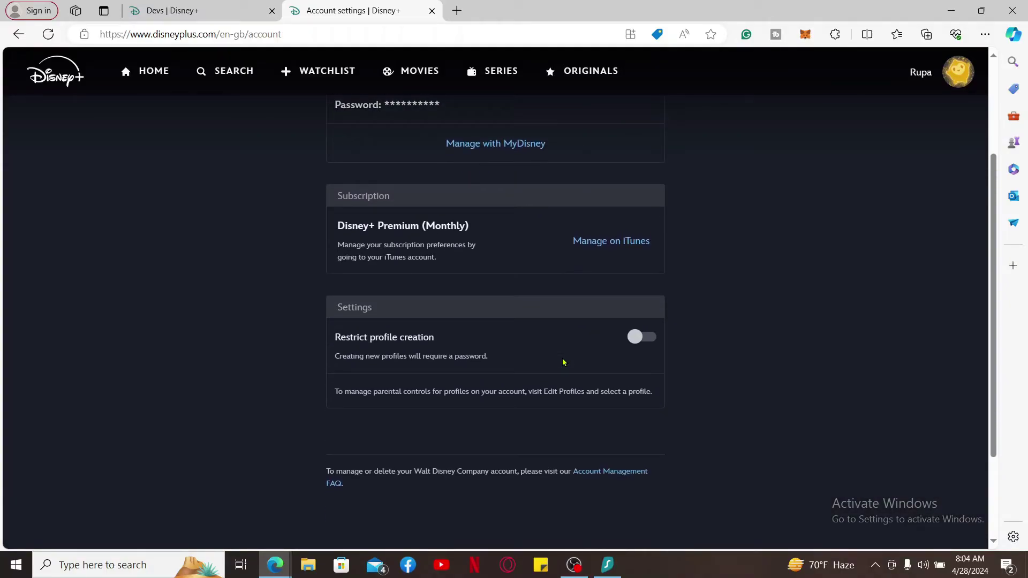
scroll(563, 361, "up", 1)
Step: Go to the MyDisney account site through the login management dialog, and view the mobile number form without saving
left_click(515, 297)
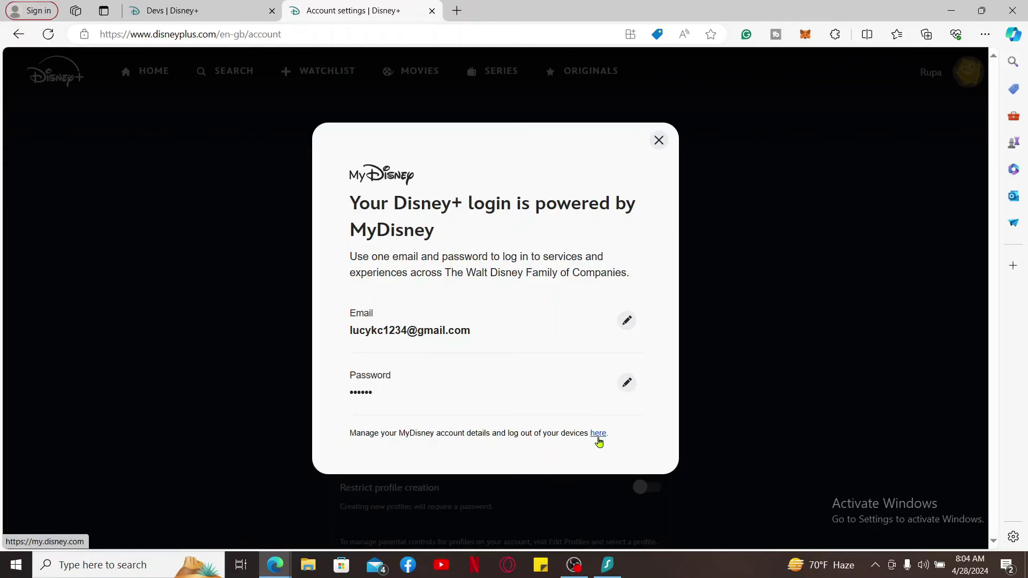
left_click(598, 434)
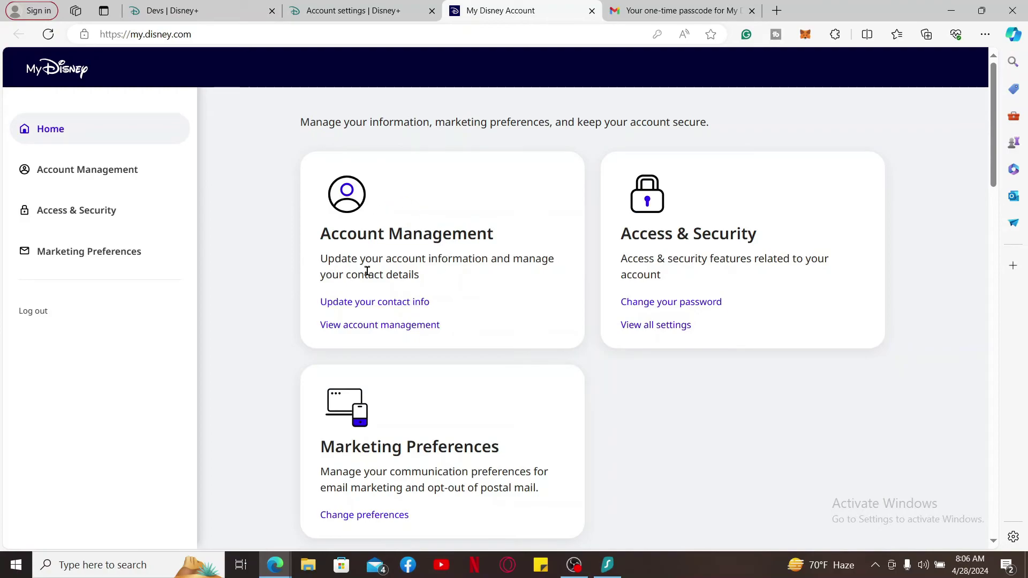
left_click(411, 304)
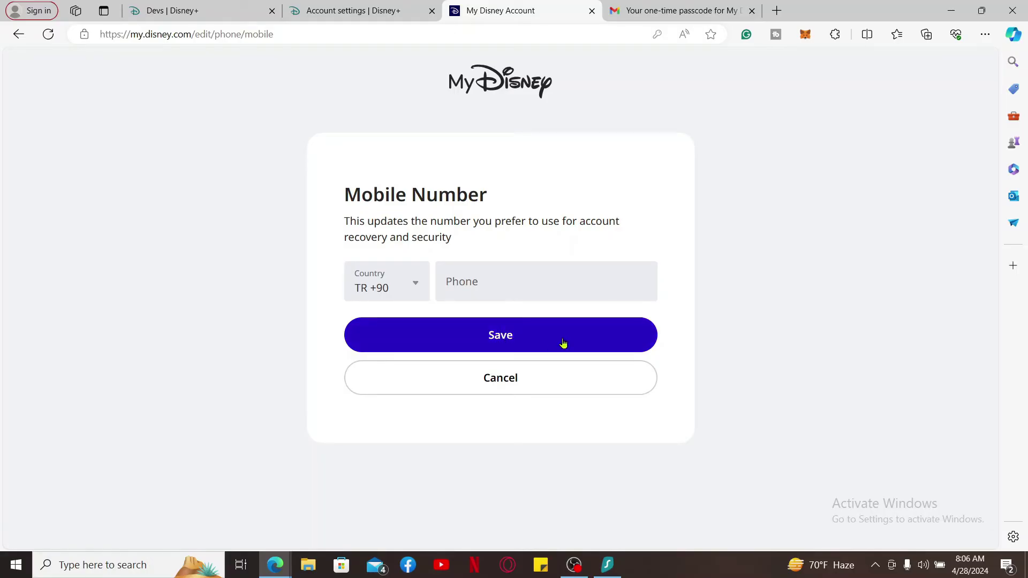
left_click(545, 381)
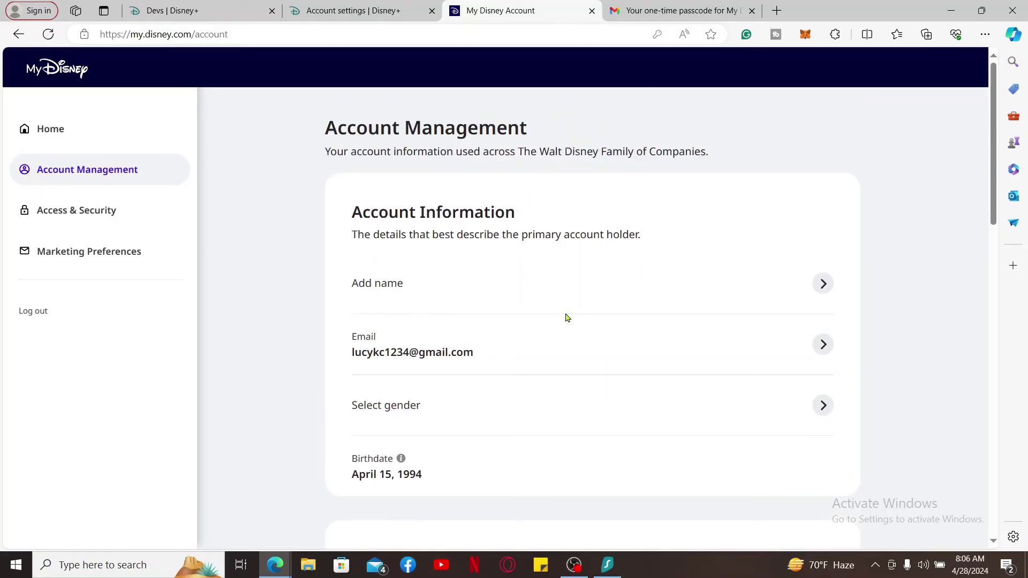
Step: Examine the Account Management page's account information, address, mobile number, general preferences and account deletion sections
scroll(568, 318, "down", 1)
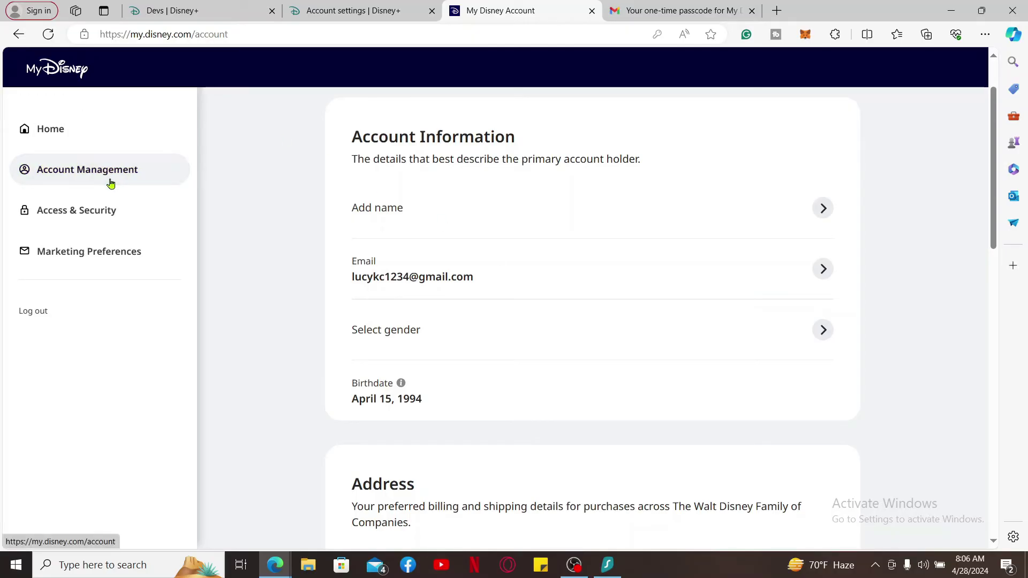
left_click(76, 176)
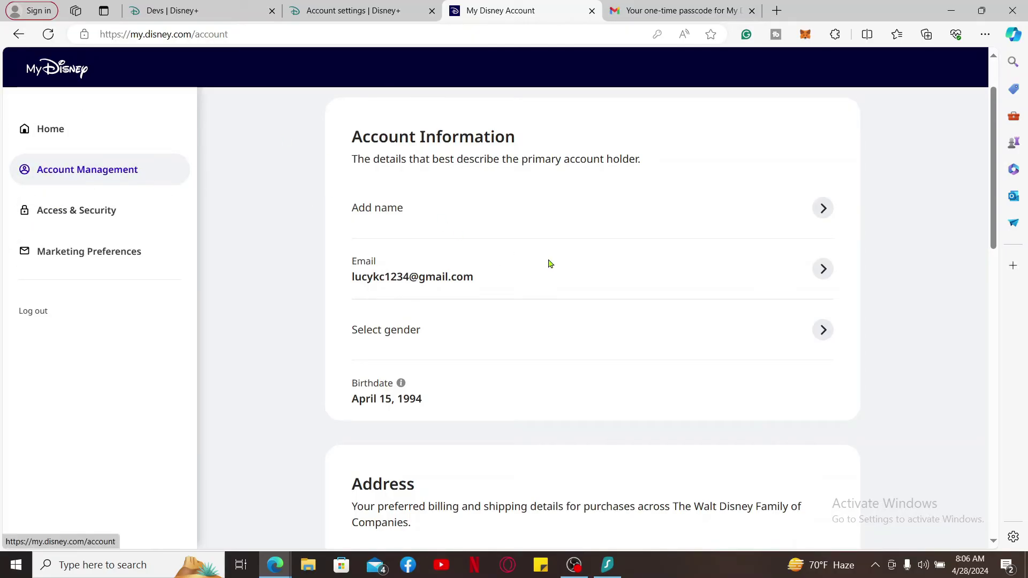
scroll(560, 324, "down", 1)
scroll(560, 324, "up", 1)
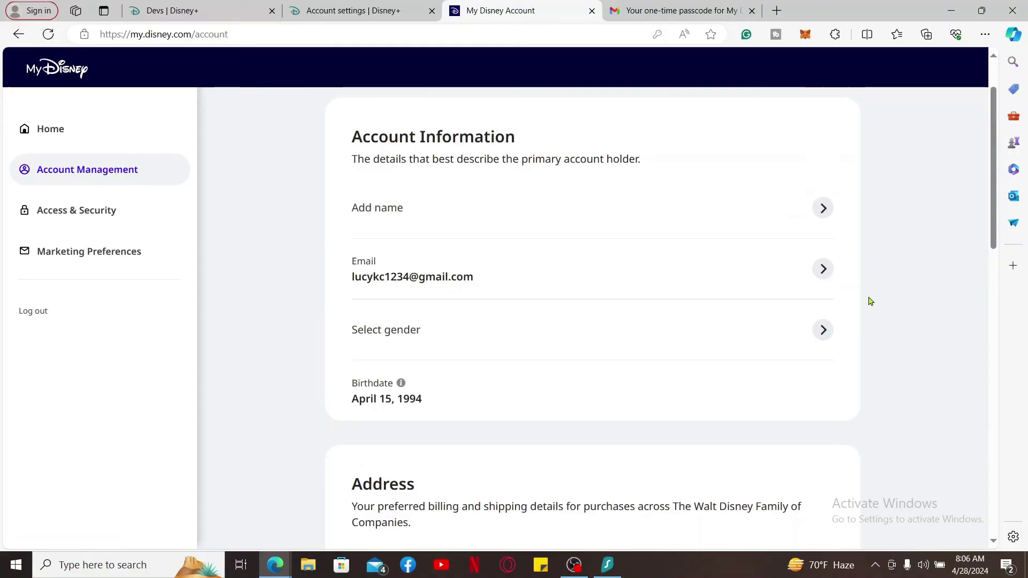
scroll(676, 405, "down", 1)
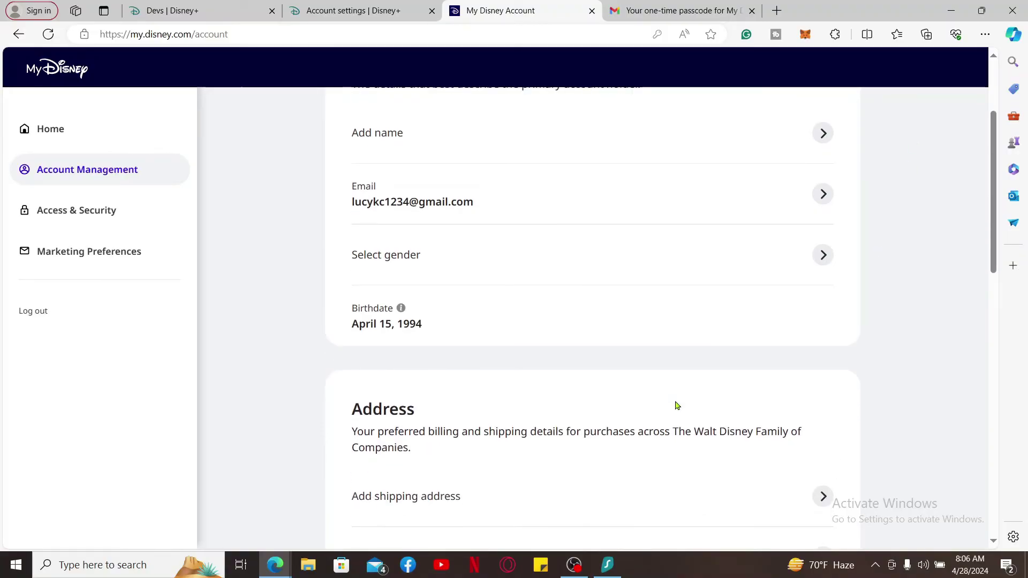
scroll(628, 358, "down", 1)
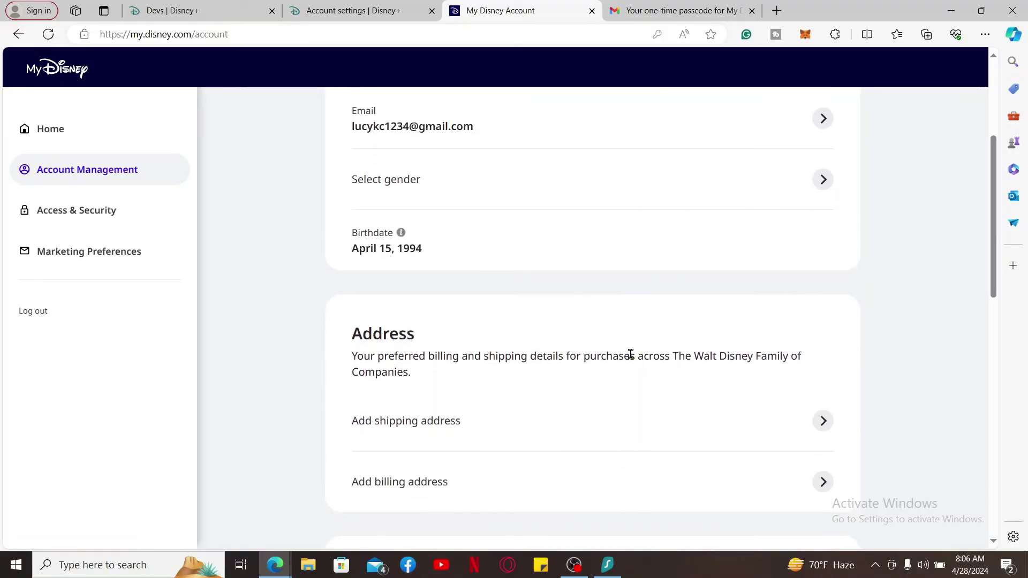
scroll(631, 354, "down", 1)
scroll(630, 356, "down", 1)
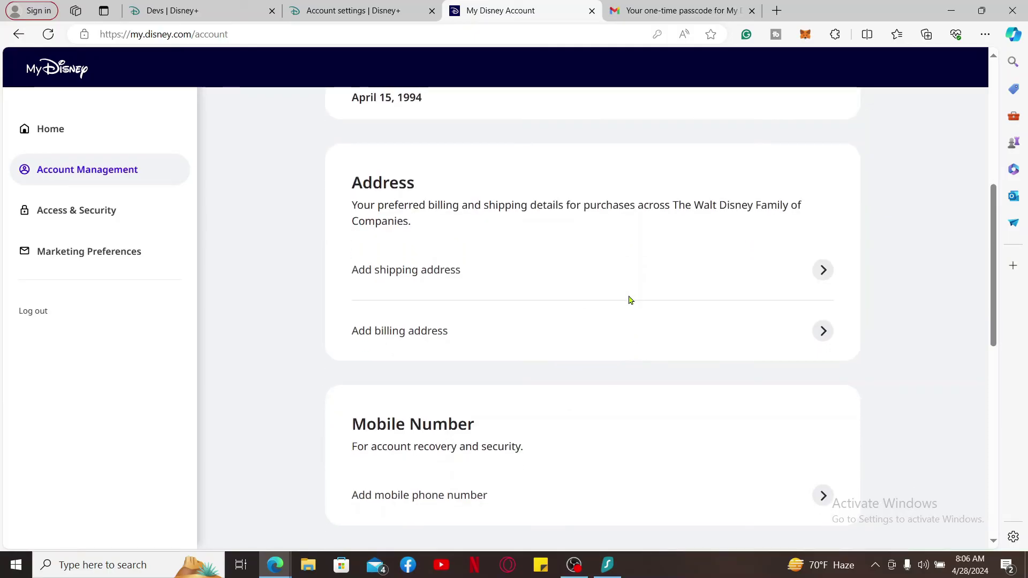
scroll(642, 354, "down", 3)
scroll(644, 354, "down", 1)
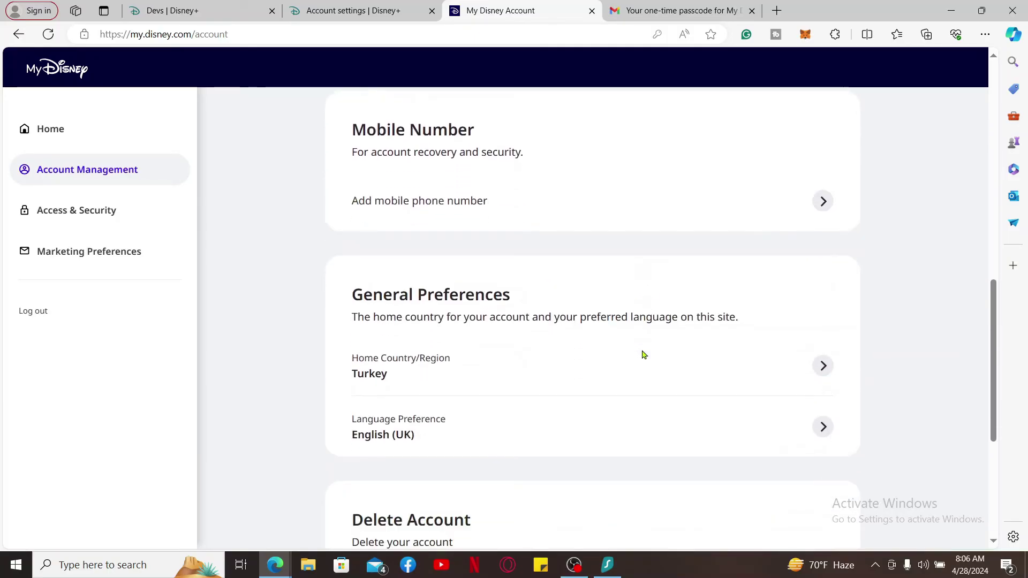
scroll(644, 354, "down", 2)
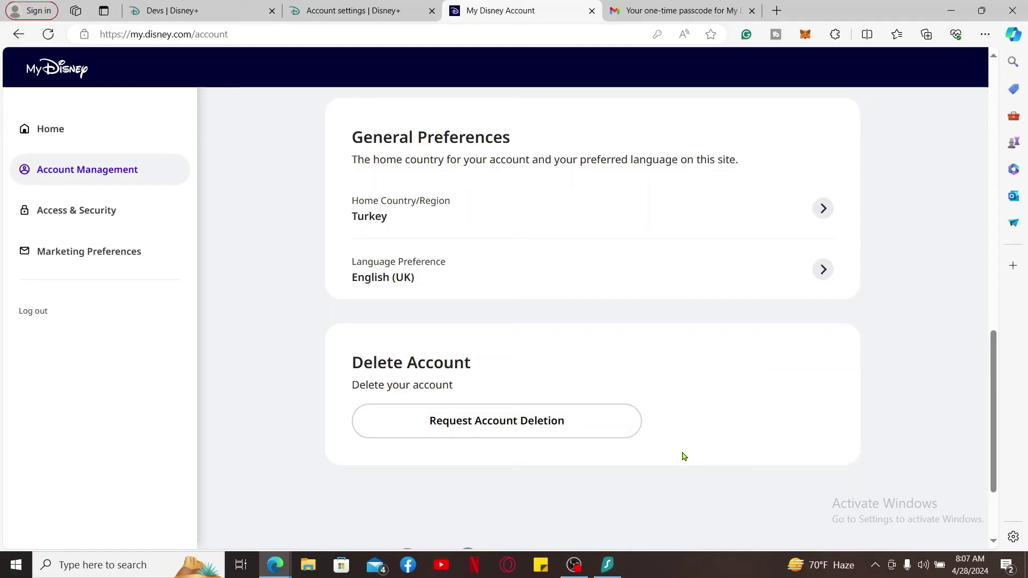
Step: Review MyDisney's Access & Security, Marketing Preferences and Home pages, and minimize the browser window
scroll(682, 454, "up", 4)
left_click(72, 210)
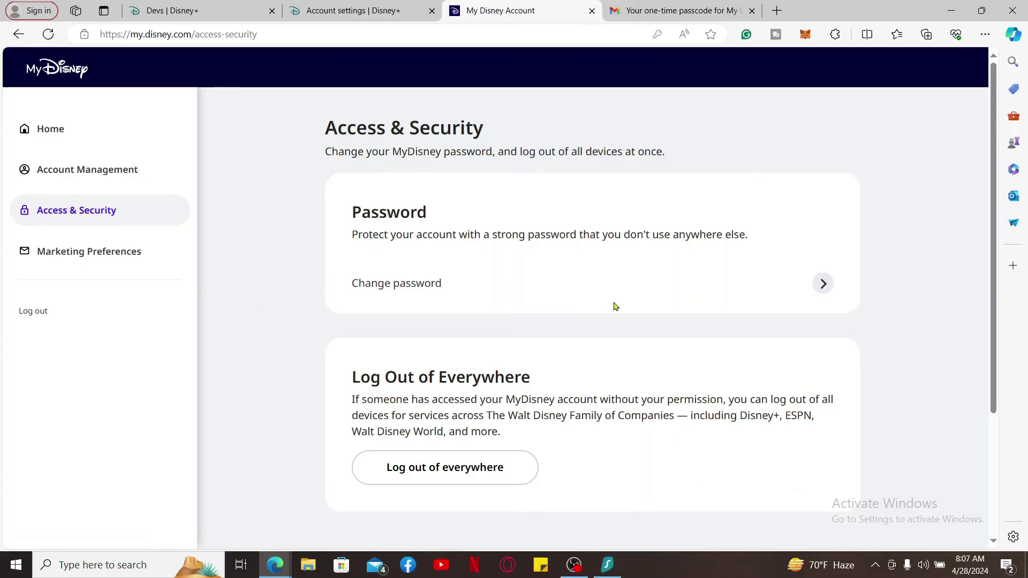
left_click(92, 251)
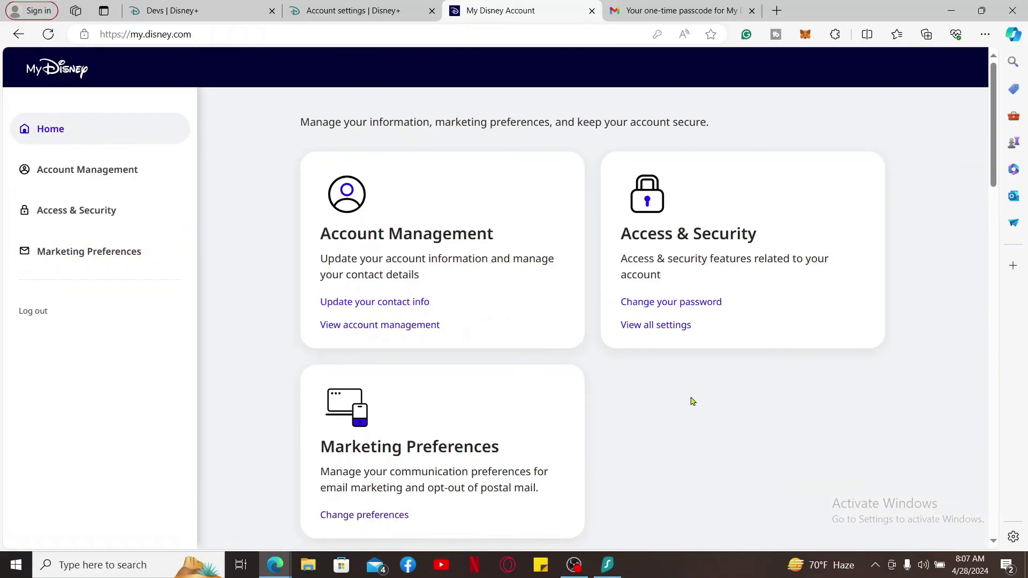
scroll(675, 400, "down", 7)
scroll(675, 401, "up", 7)
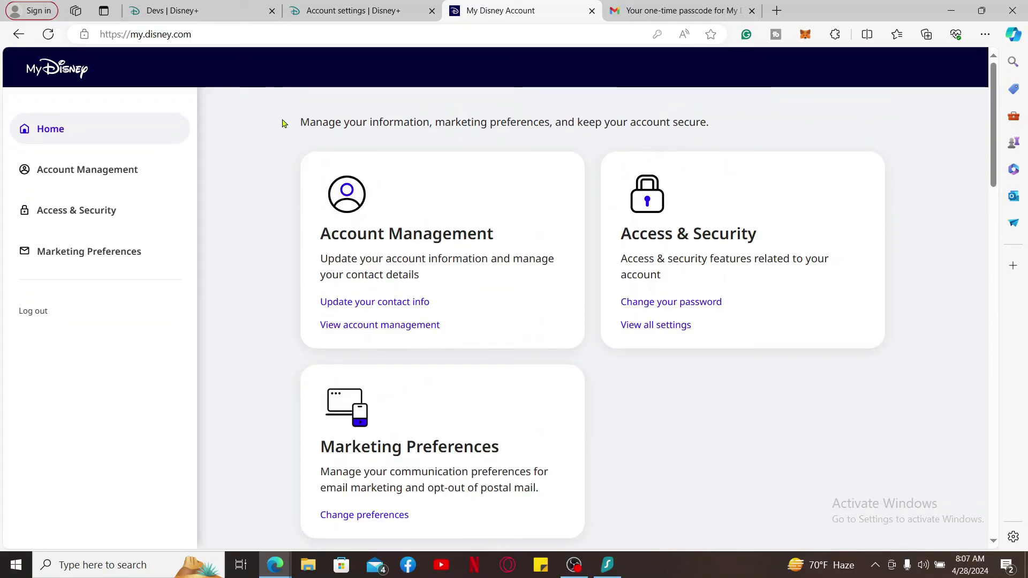
left_click(951, 12)
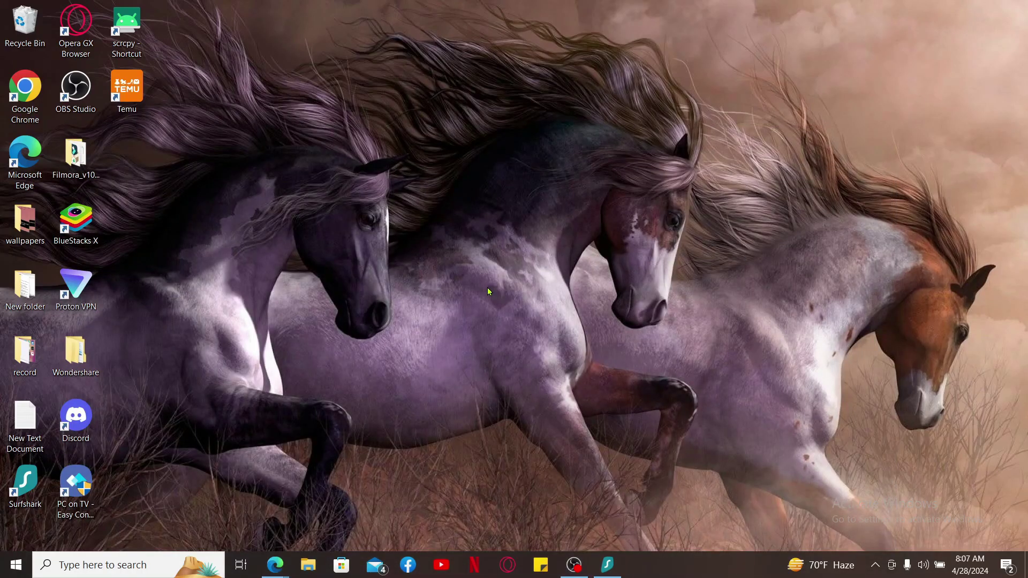